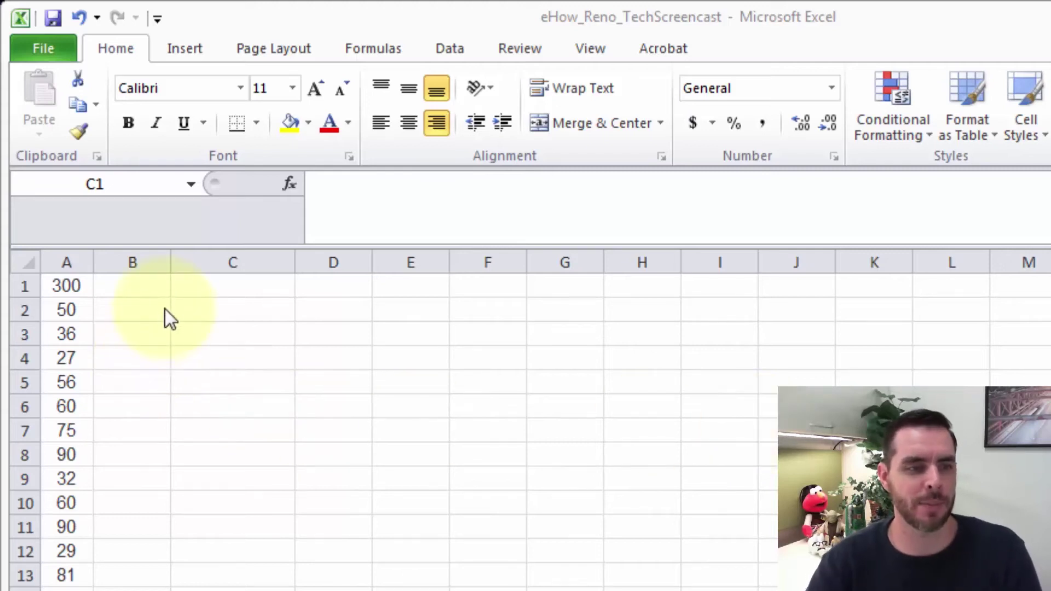
- Select cell B1 to hold the new formula
left_click(144, 289)
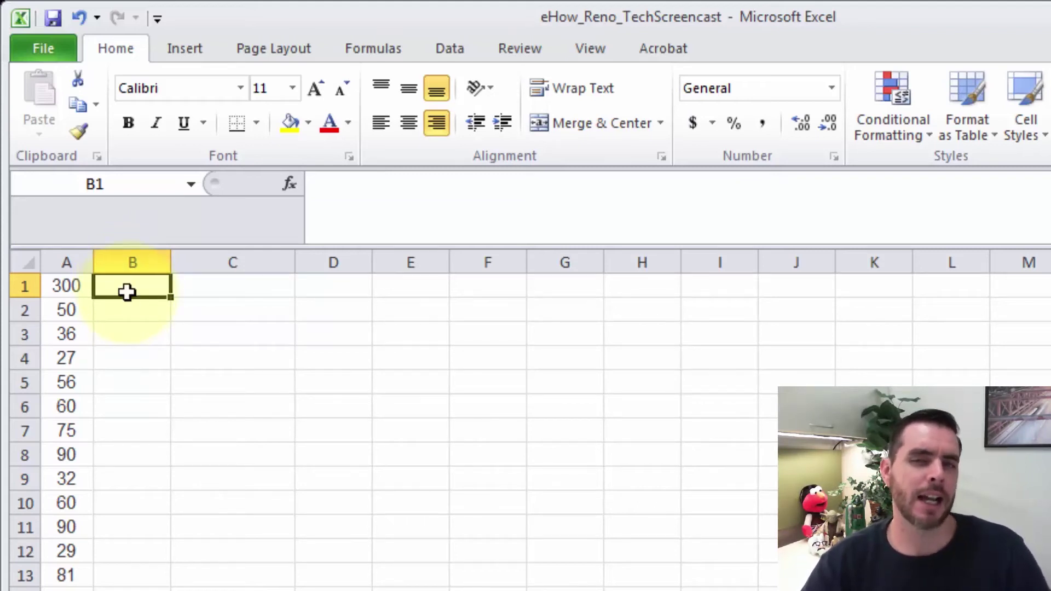
- Insert the IF function into B1, keeping the argument window clear of the data
left_click(289, 183)
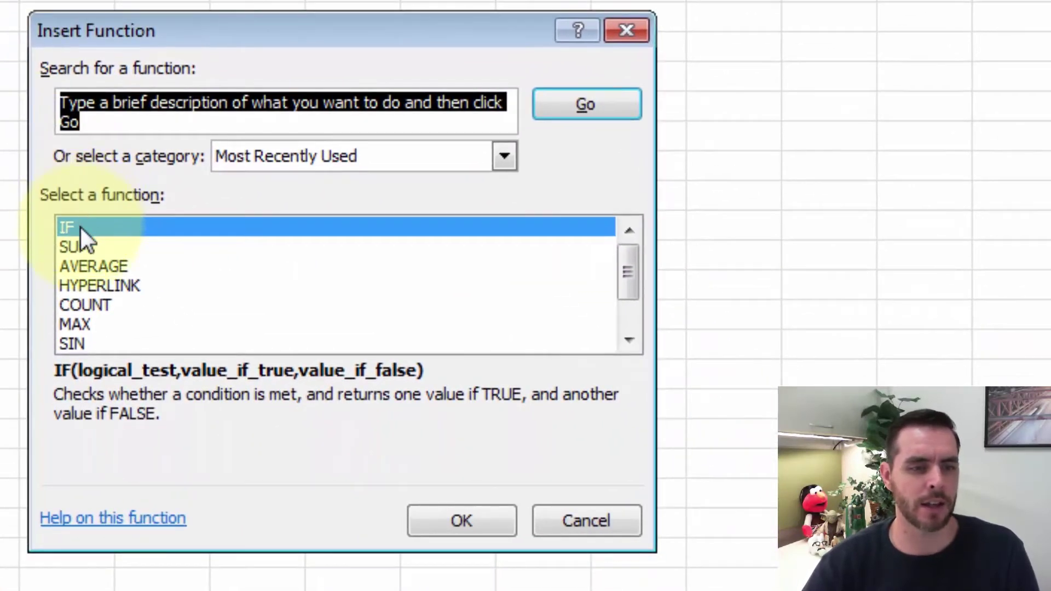
left_click(81, 227)
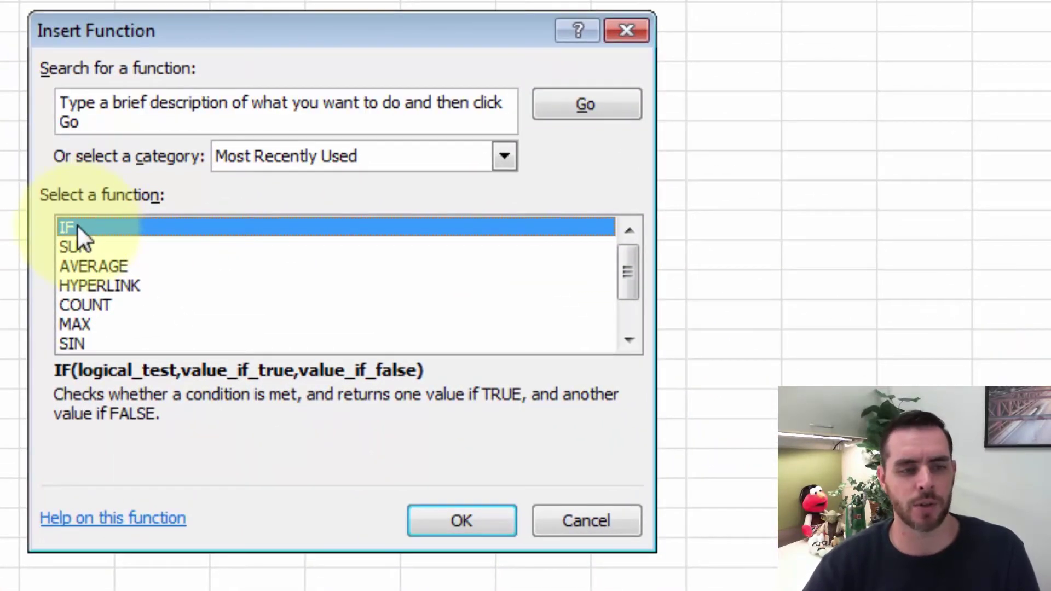
left_click(445, 519)
left_click_drag(285, 141, 266, 21)
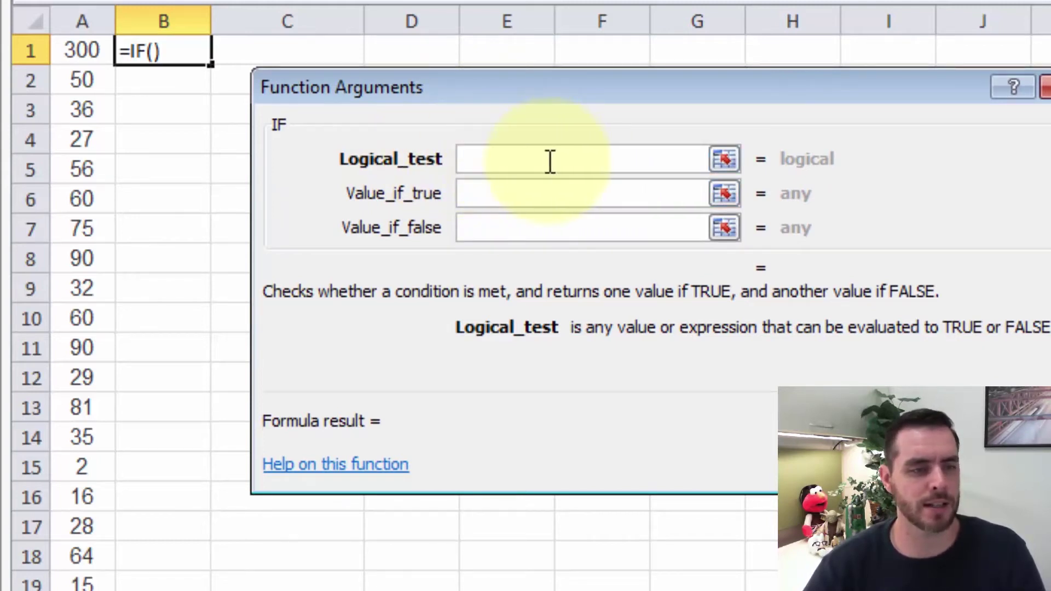
- Set IF arguments: test A1>0, true 'Greater than zero', false 'Lesser than zero'
left_click(76, 53)
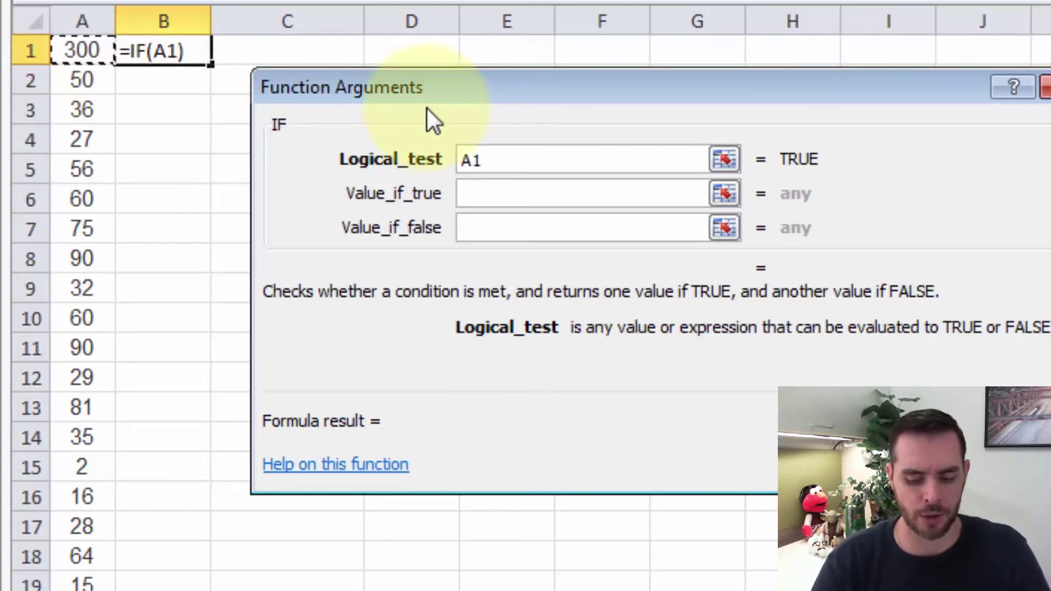
type(">0")
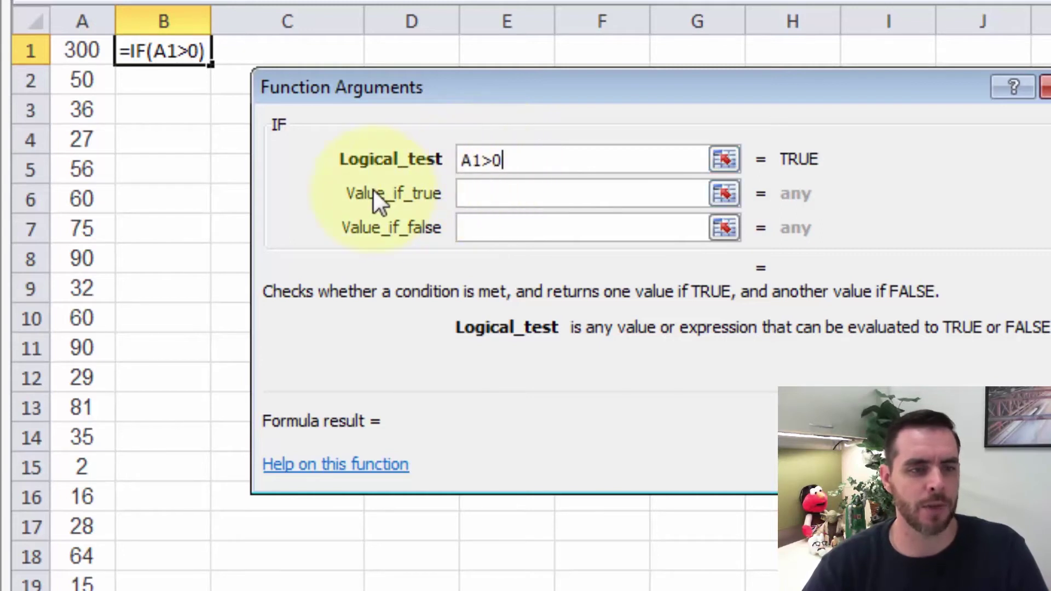
left_click(508, 193)
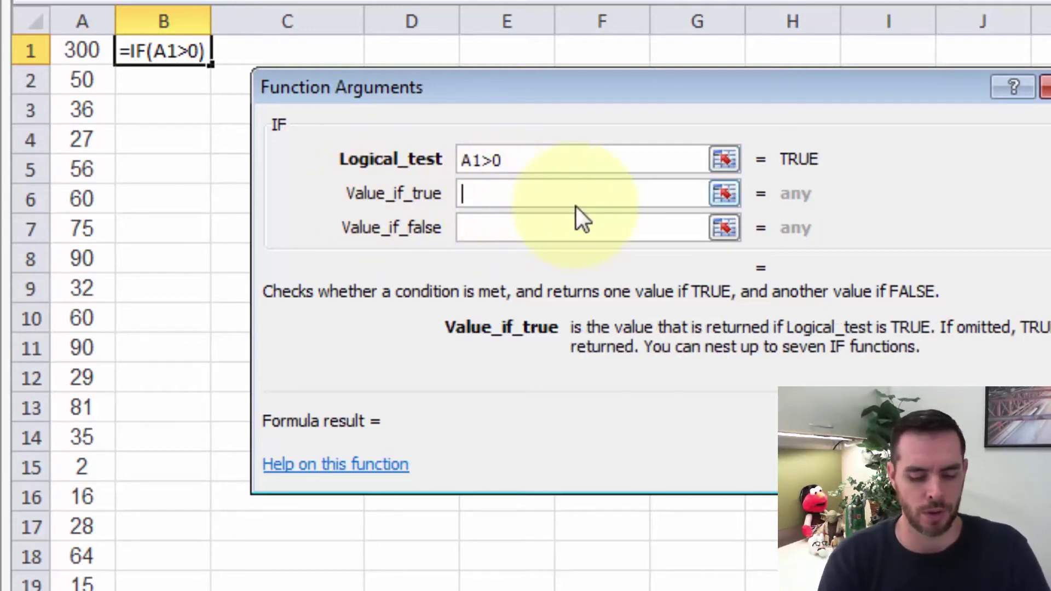
type("Greater")
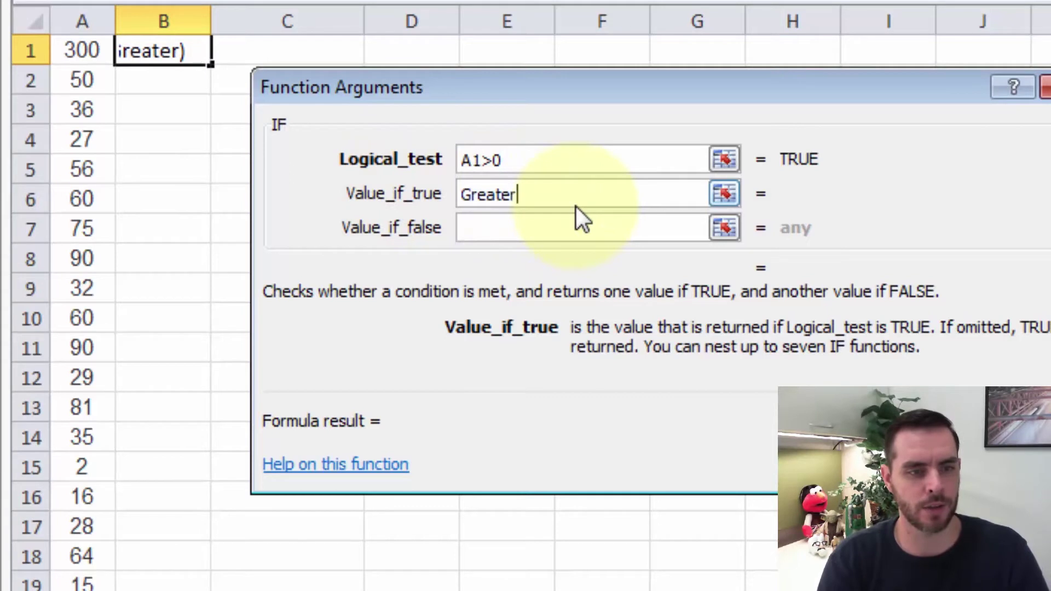
type(" than ")
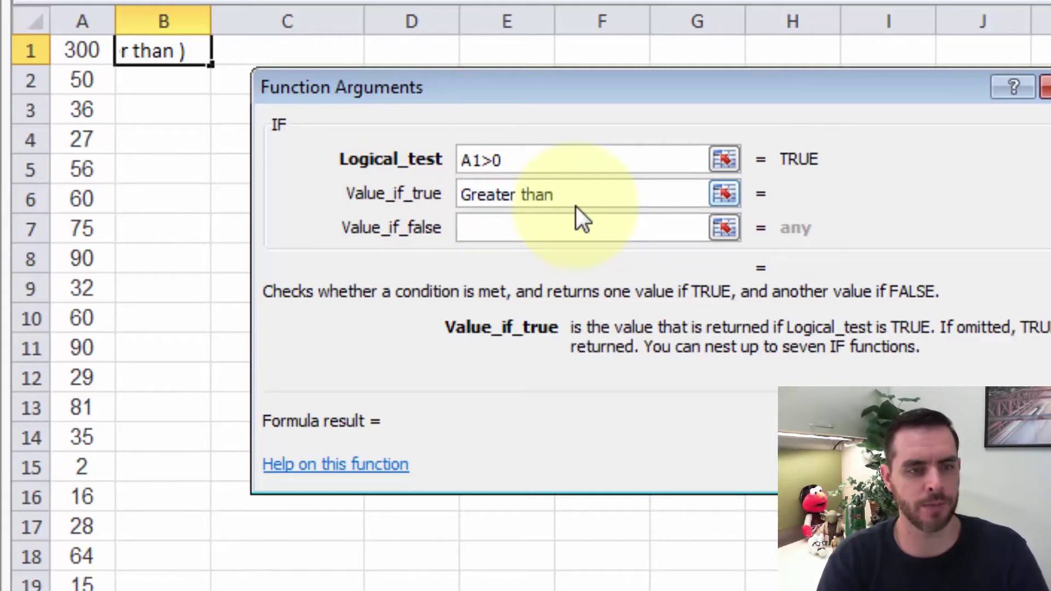
type("zero")
key("Tab")
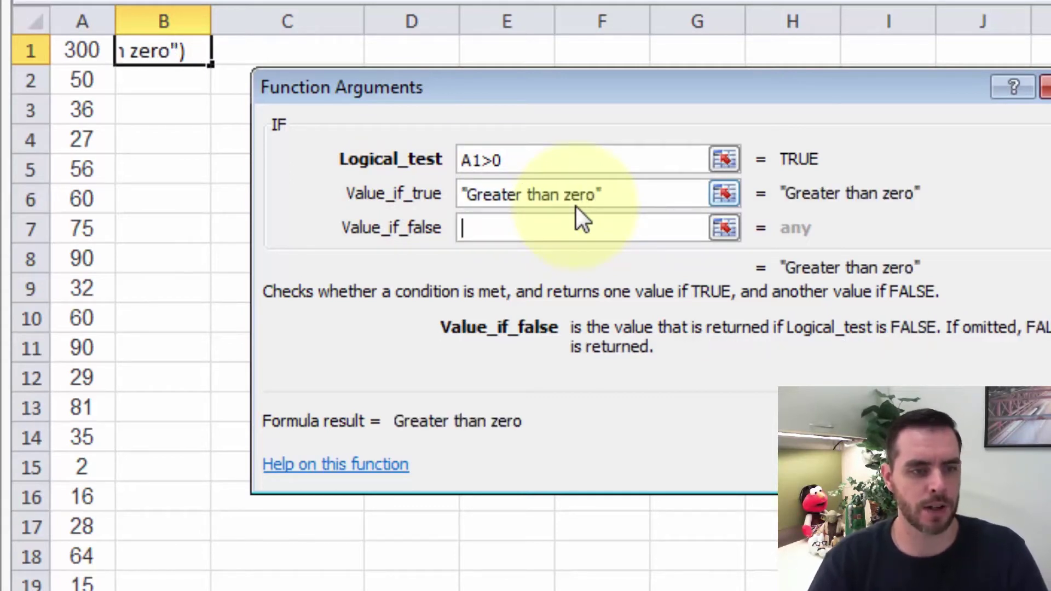
type("Les")
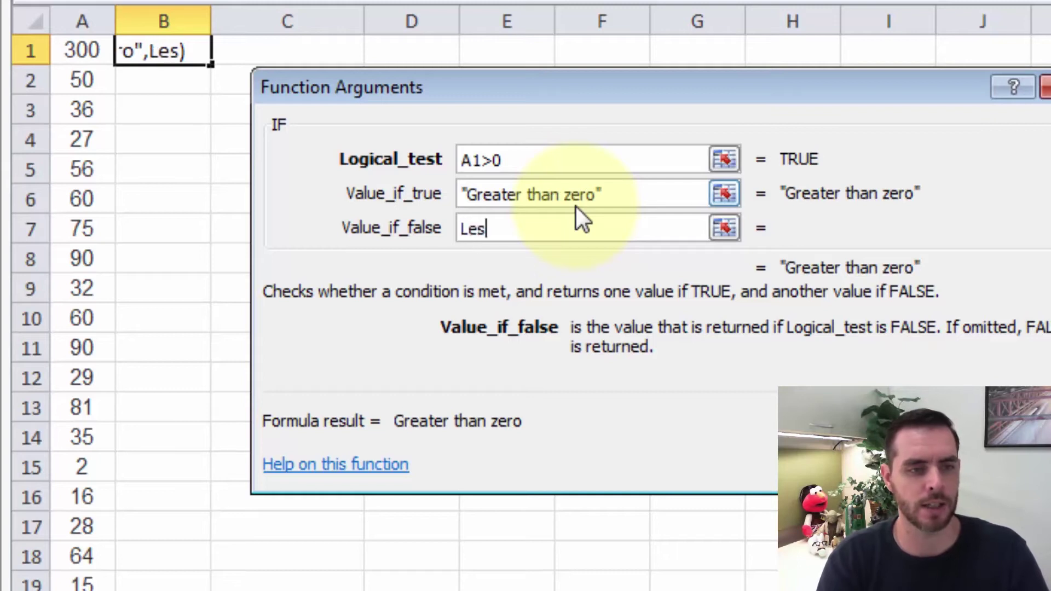
type("ser than zero")
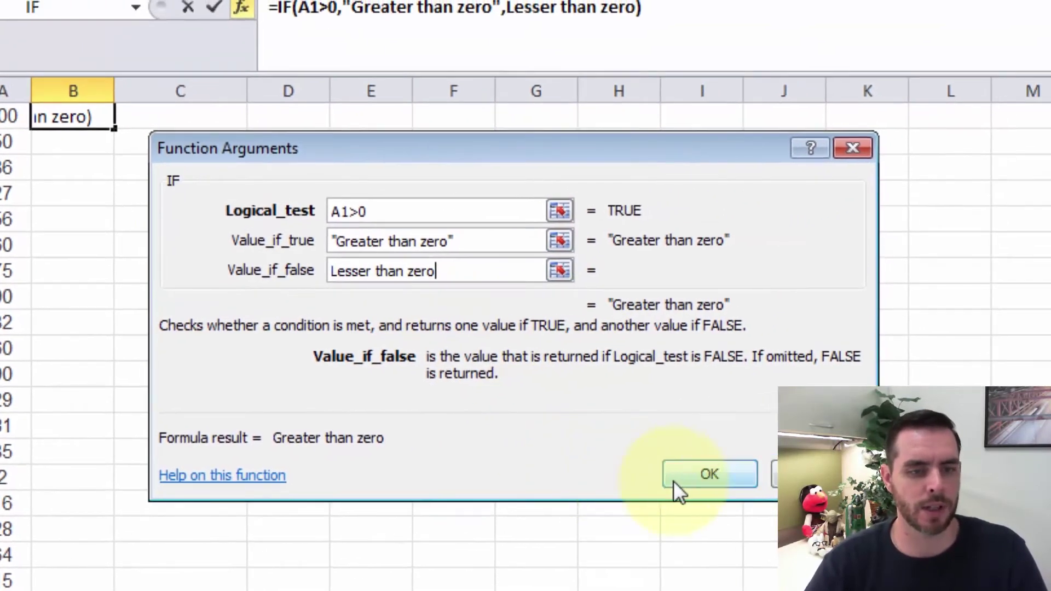
left_click(684, 472)
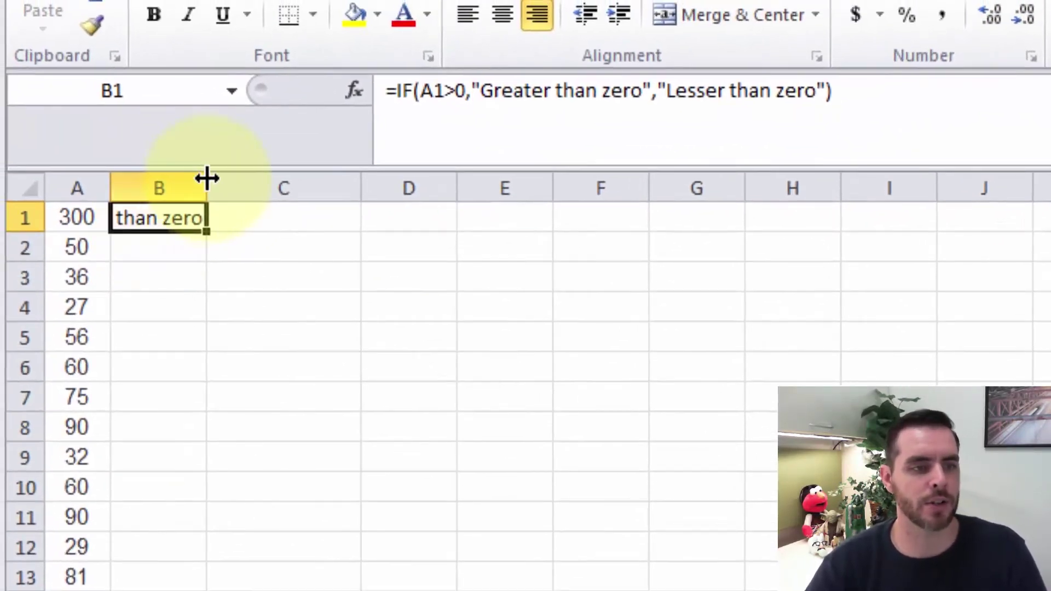
- Widen column B so 'Greater than zero' shows in full
left_click_drag(207, 178, 396, 190)
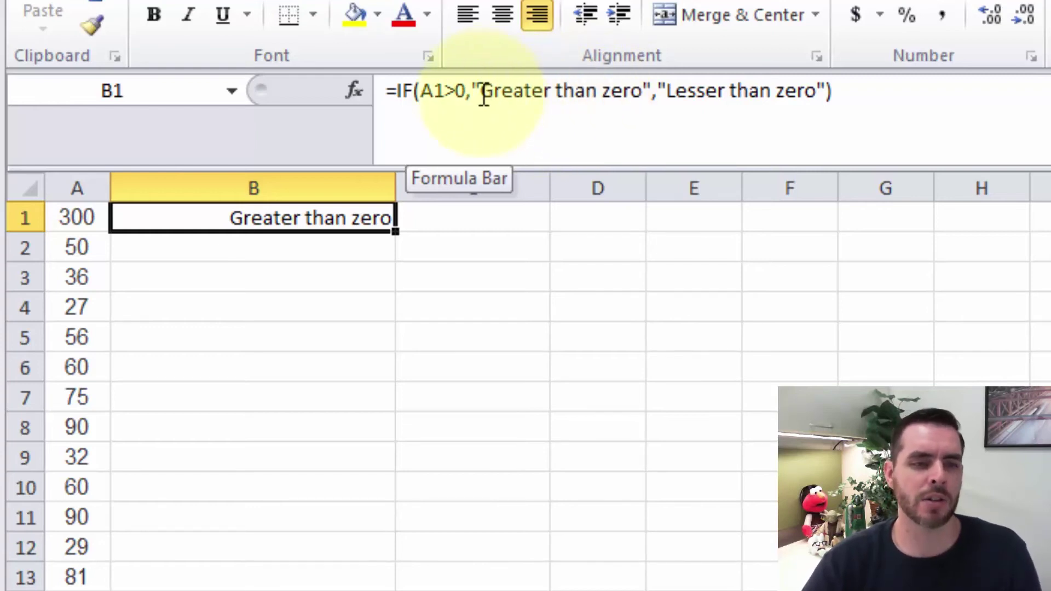
- Select the two result texts in B1's formula
left_click_drag(474, 91, 826, 90)
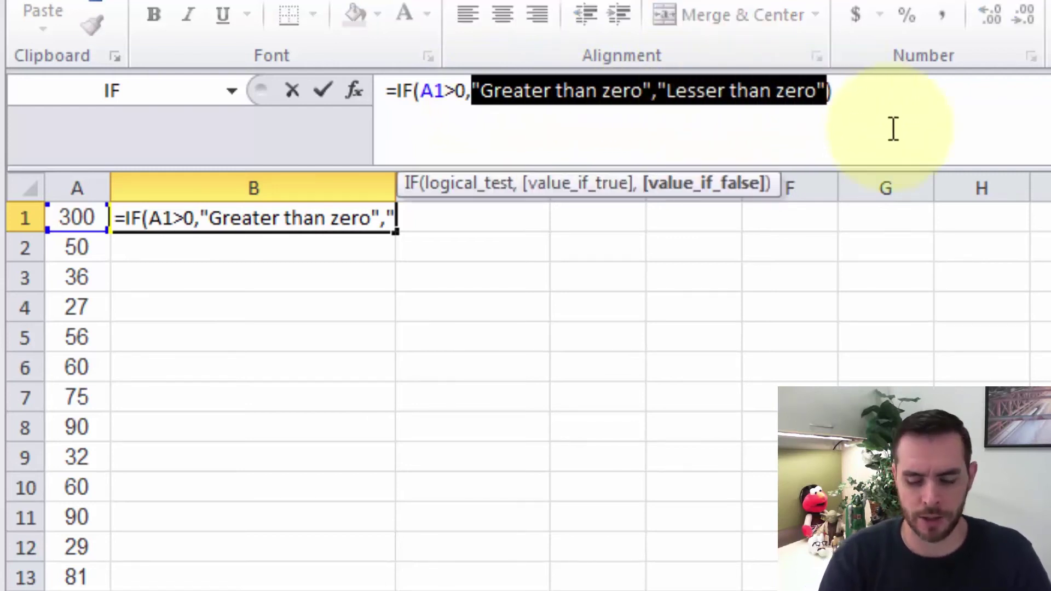
- Make B1 =IF(A1>0,IF(A1<10,"Greater than 10","Lesser than 10"),"")
key("Delete")
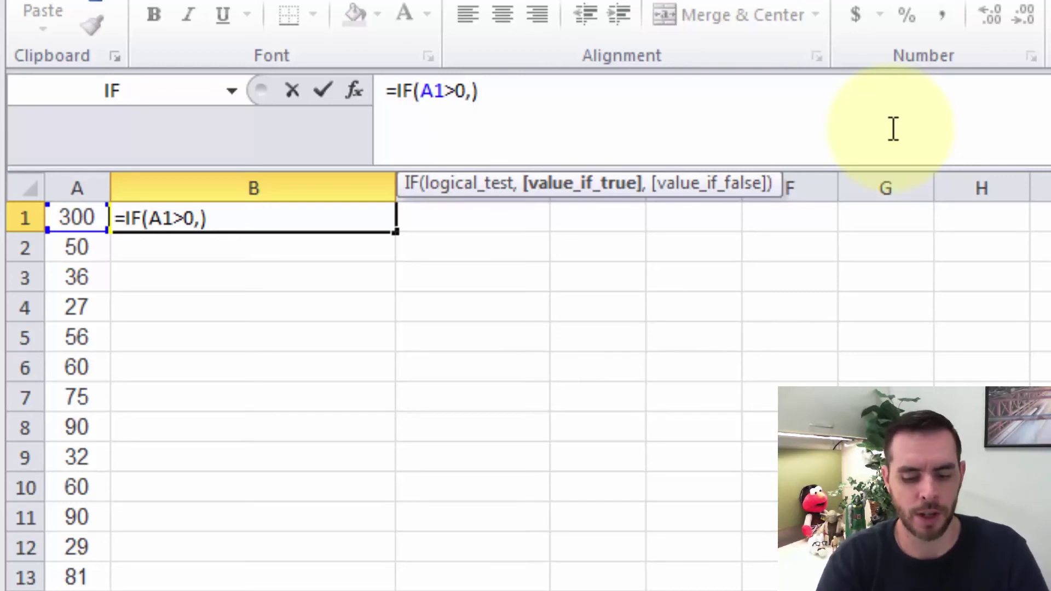
type("IF")
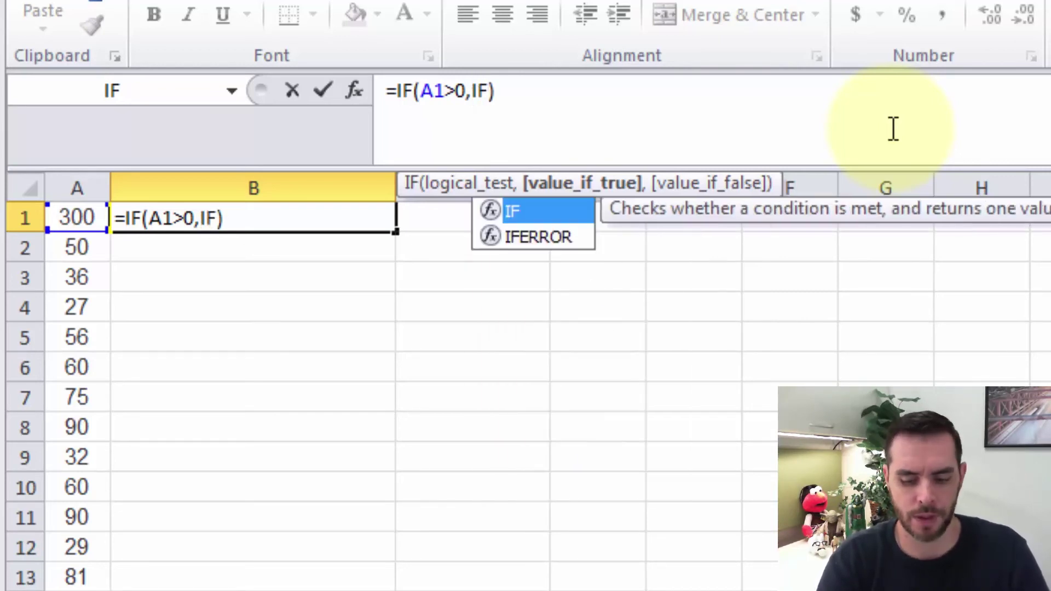
type("(")
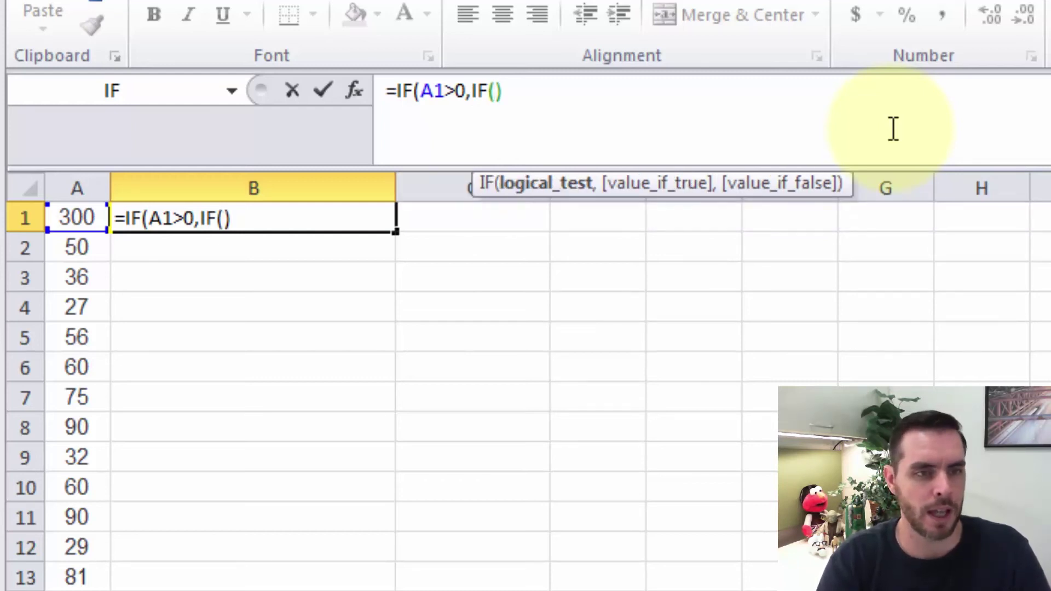
type("A1")
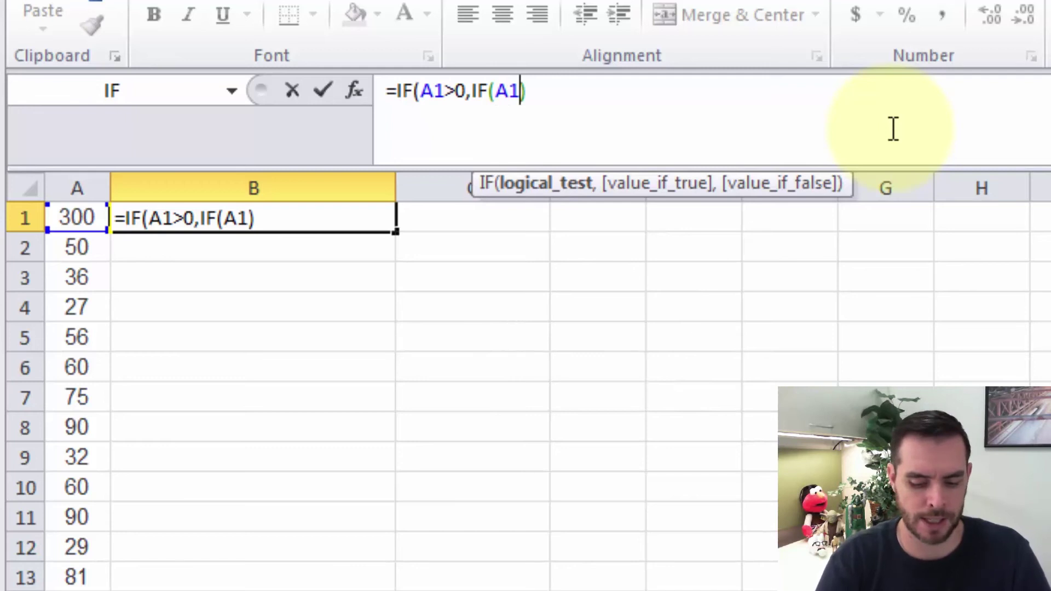
type("<10")
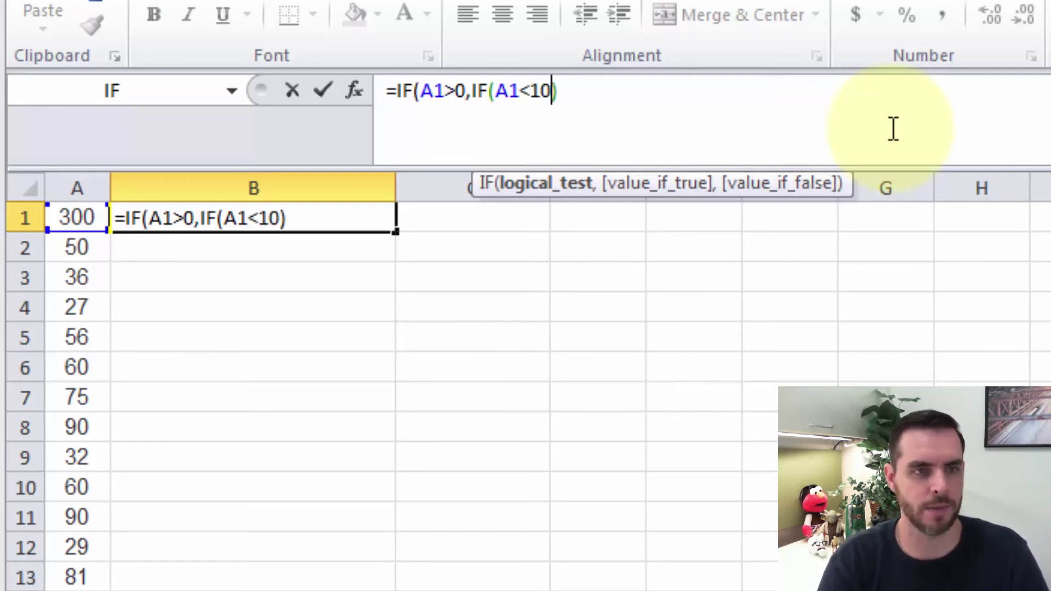
type(",")
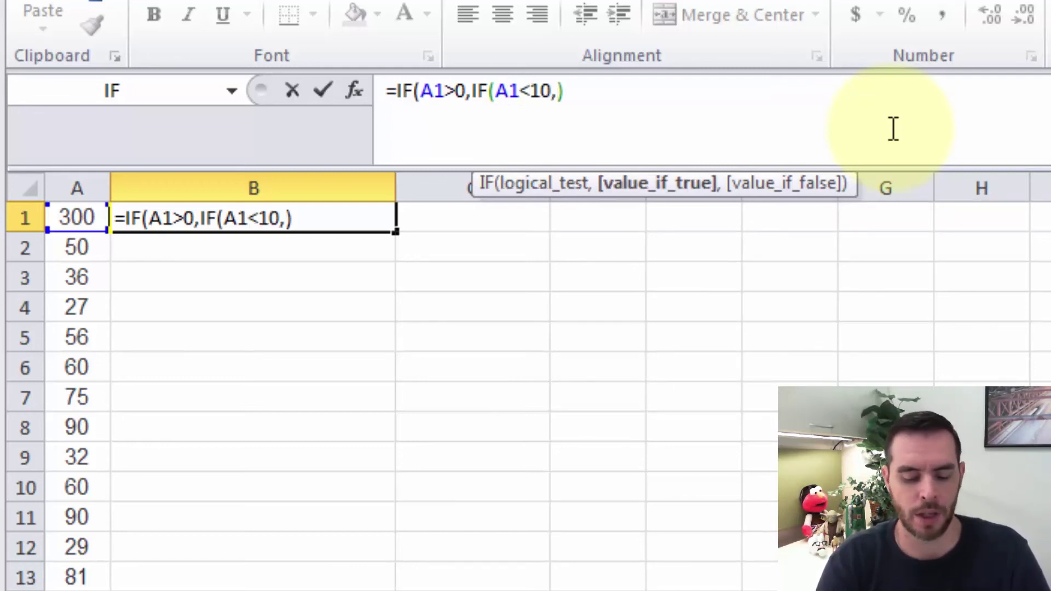
type("\"")
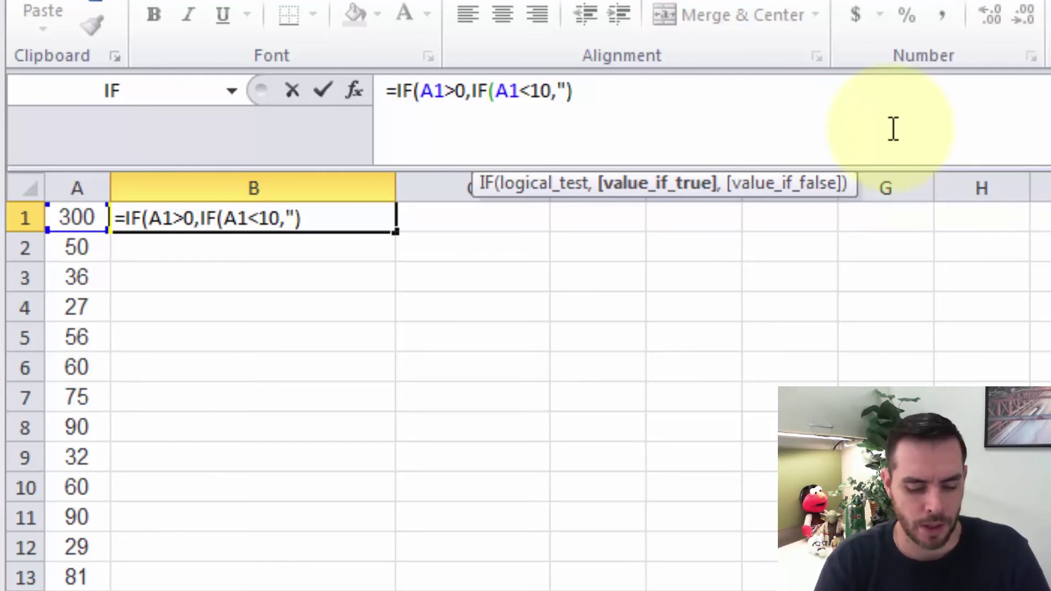
type("Greater ")
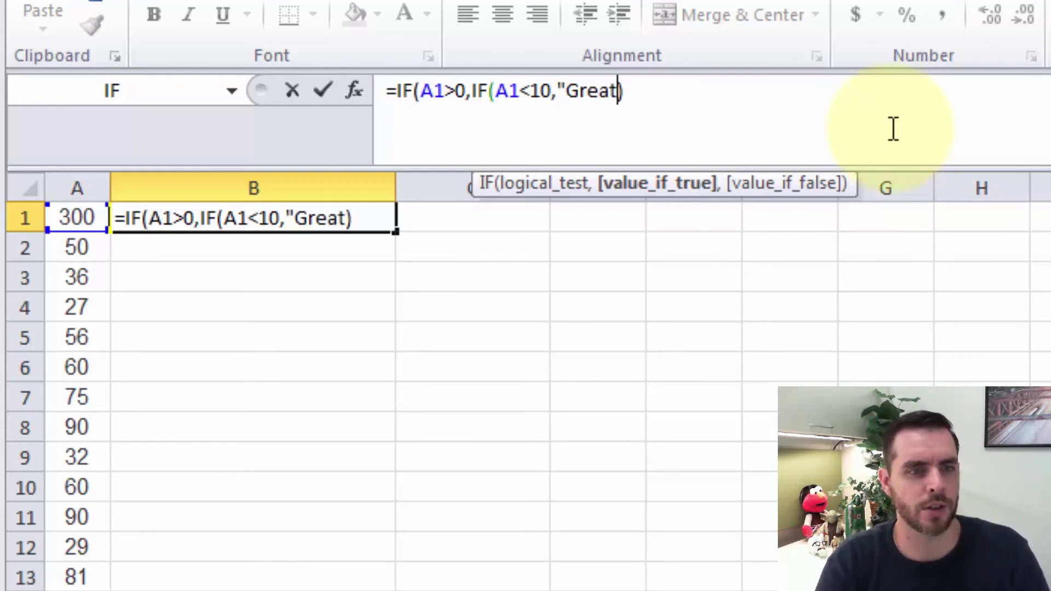
type("than 10")
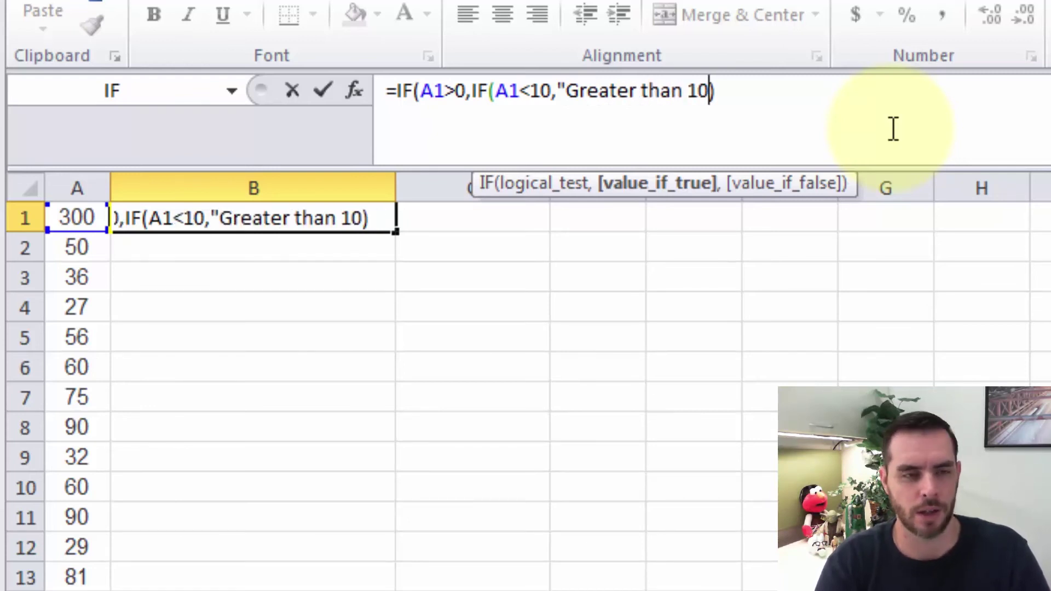
type("\"")
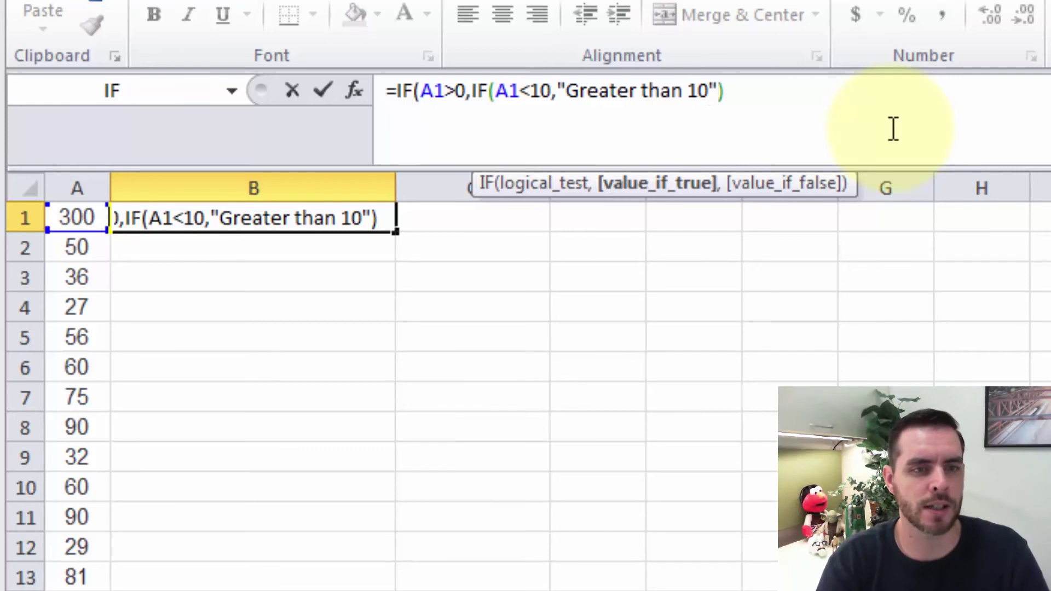
type(",")
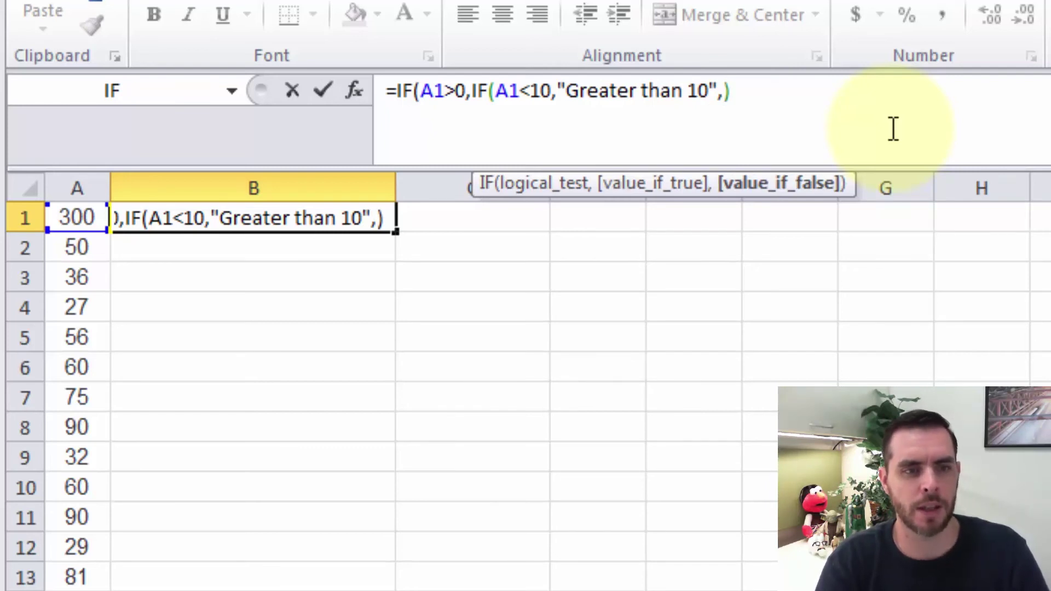
type("\"")
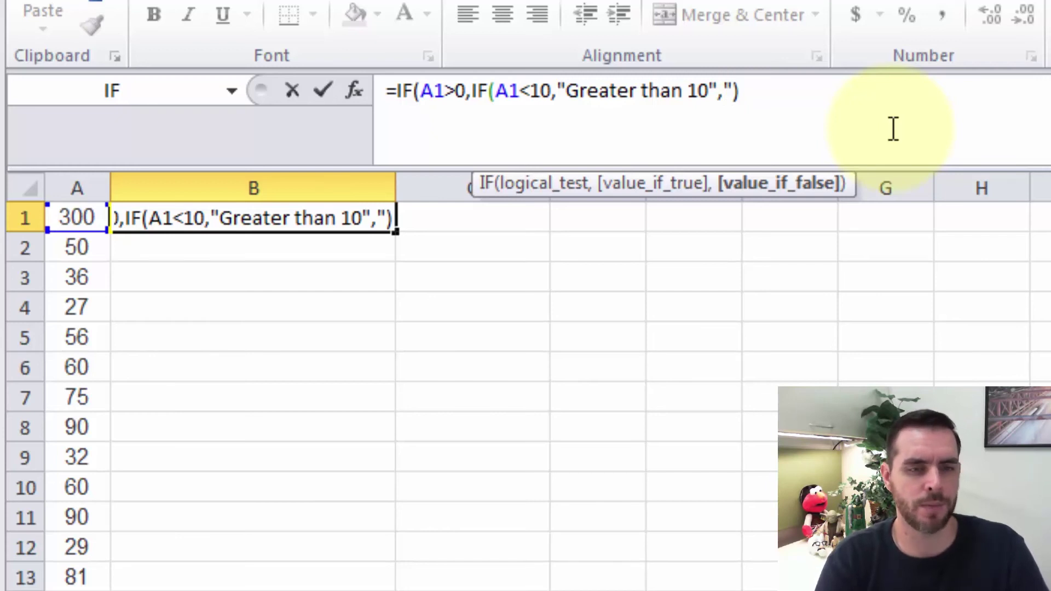
type("Lesser t")
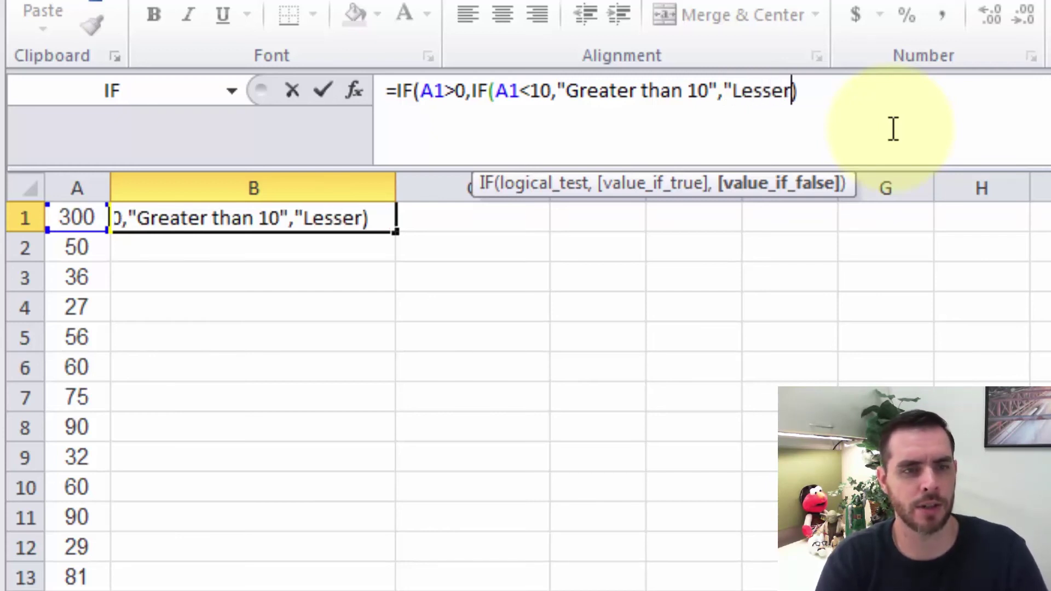
type("han 10")
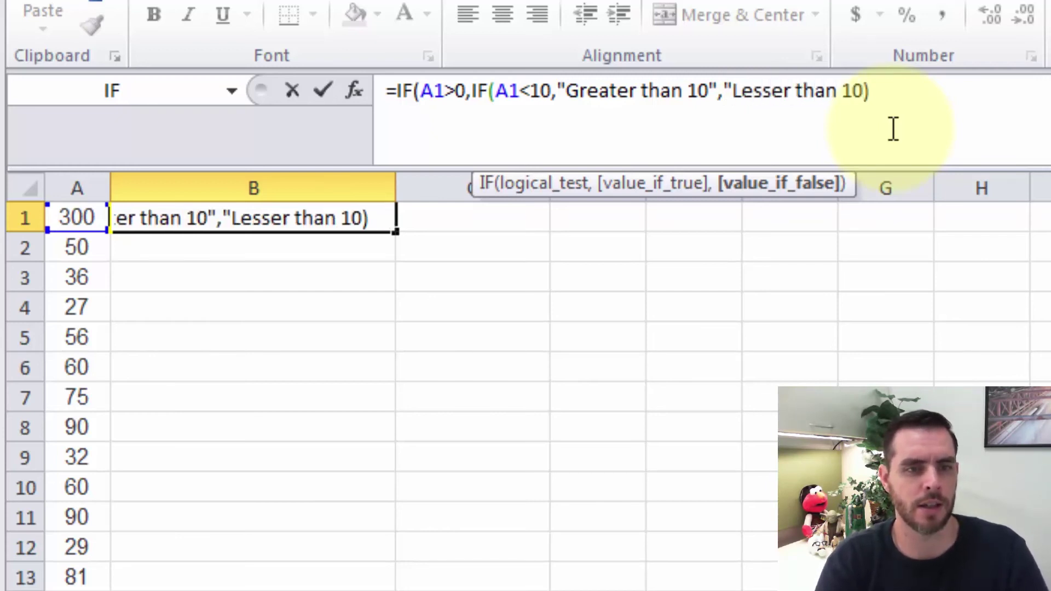
type("\"")
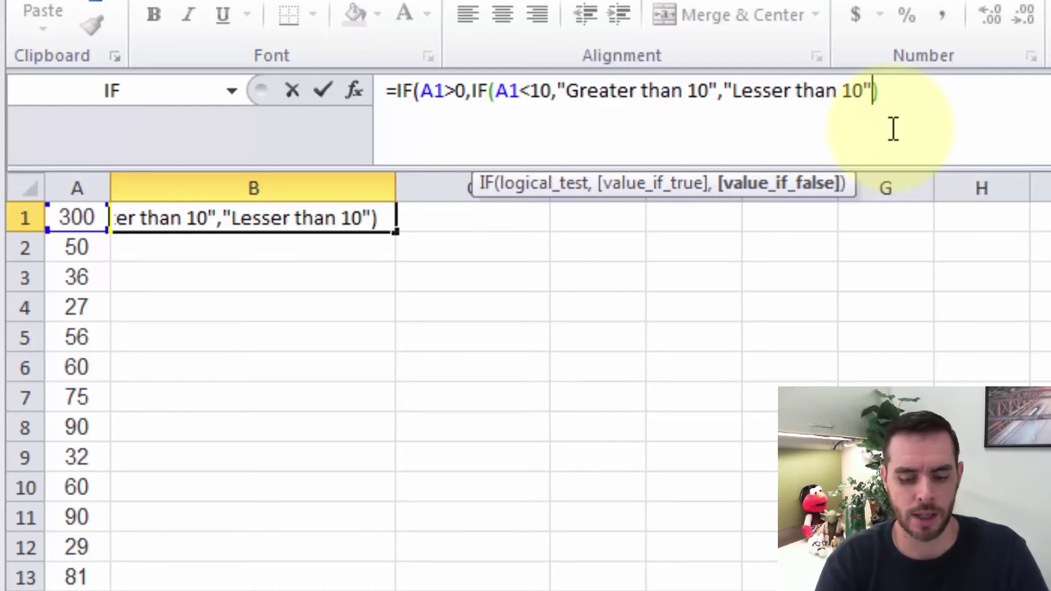
type("))")
key("Left")
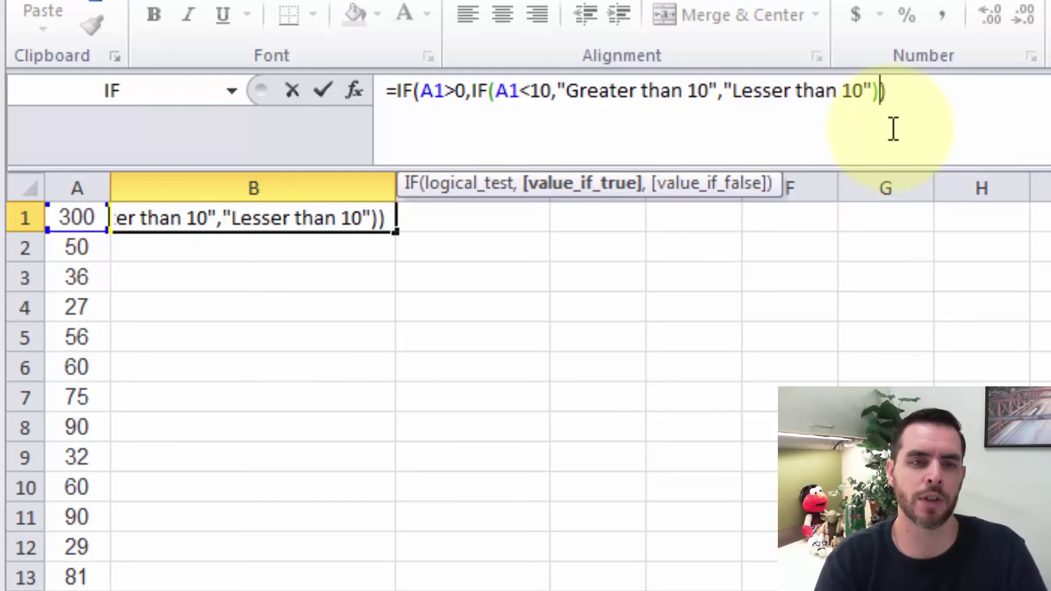
type(",\"\"")
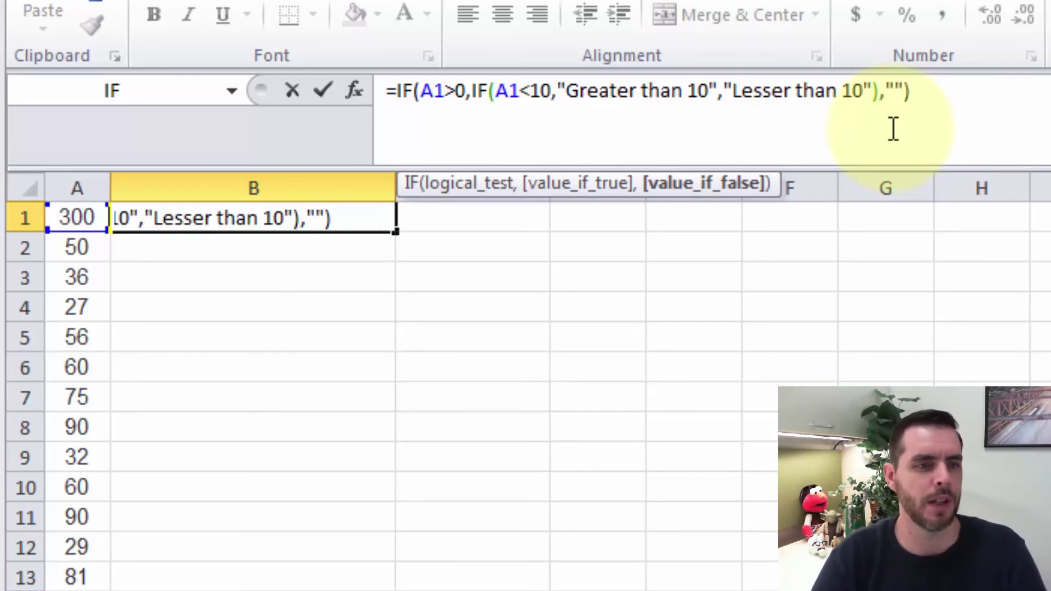
key("Return")
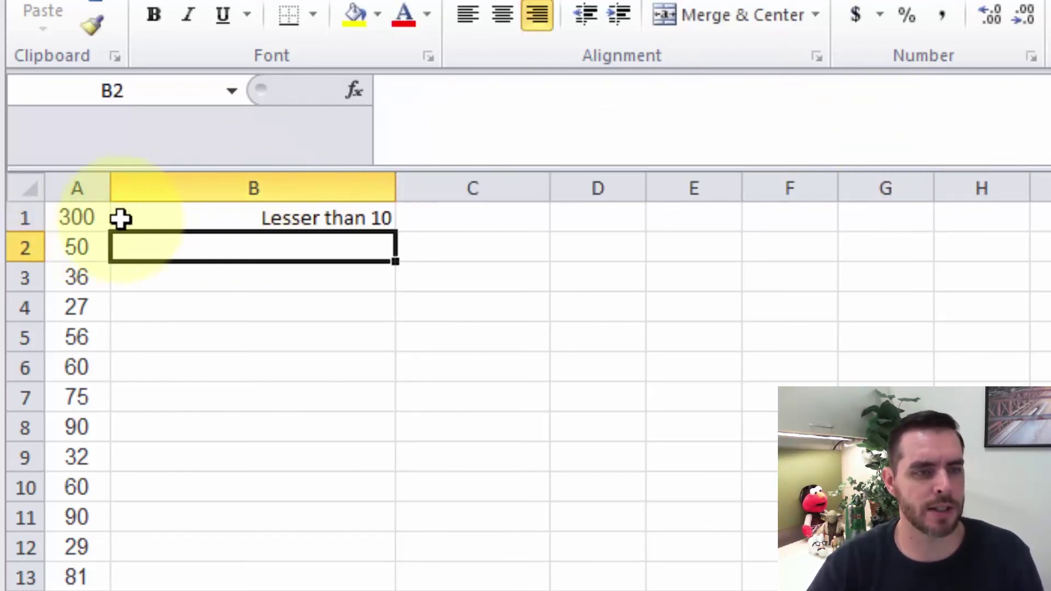
left_click(180, 215)
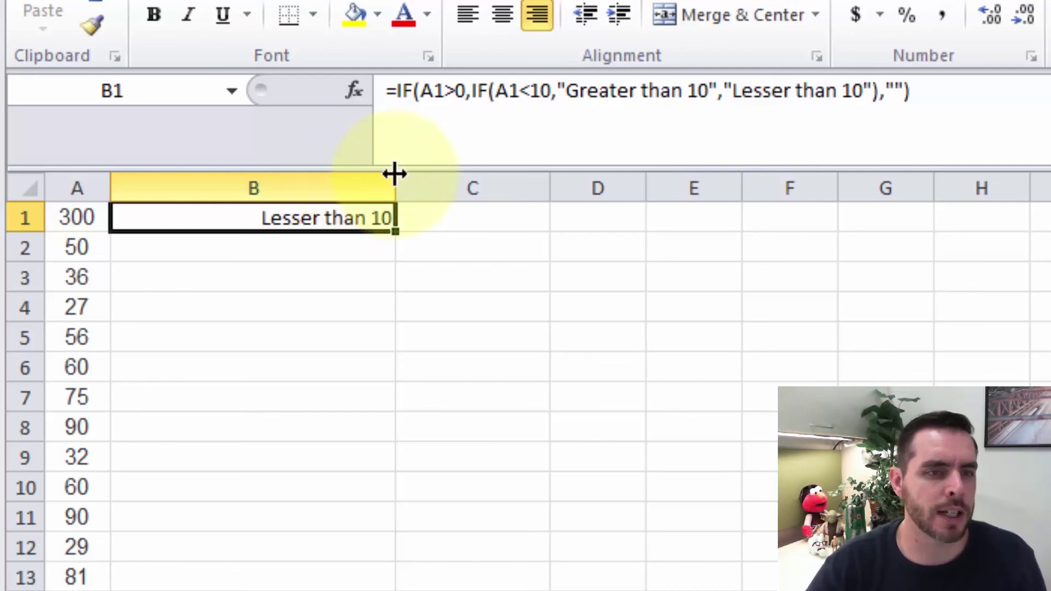
left_click_drag(396, 92, 995, 94)
left_click(909, 94)
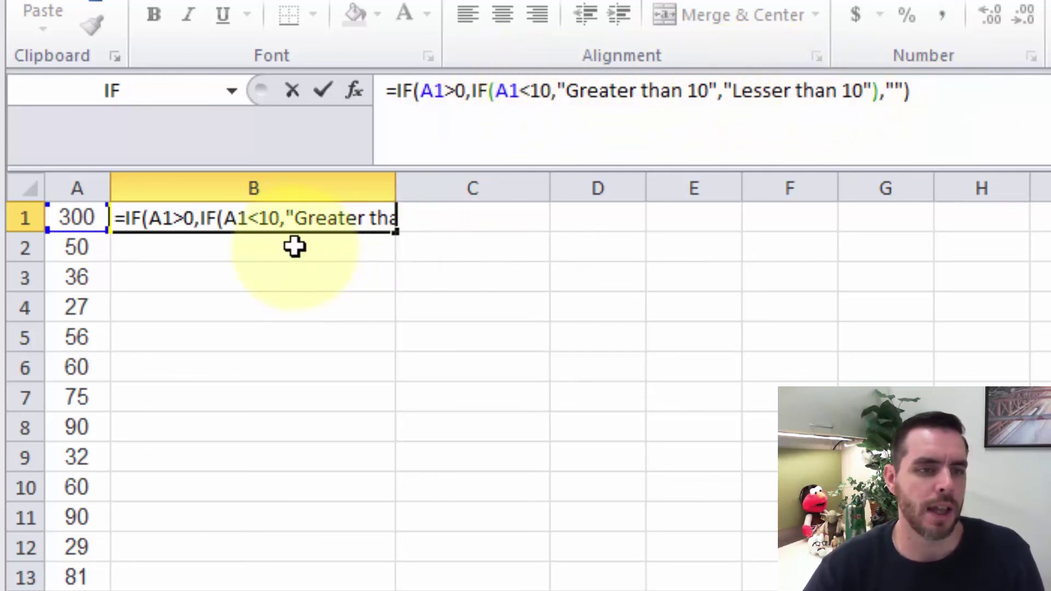
key("Return")
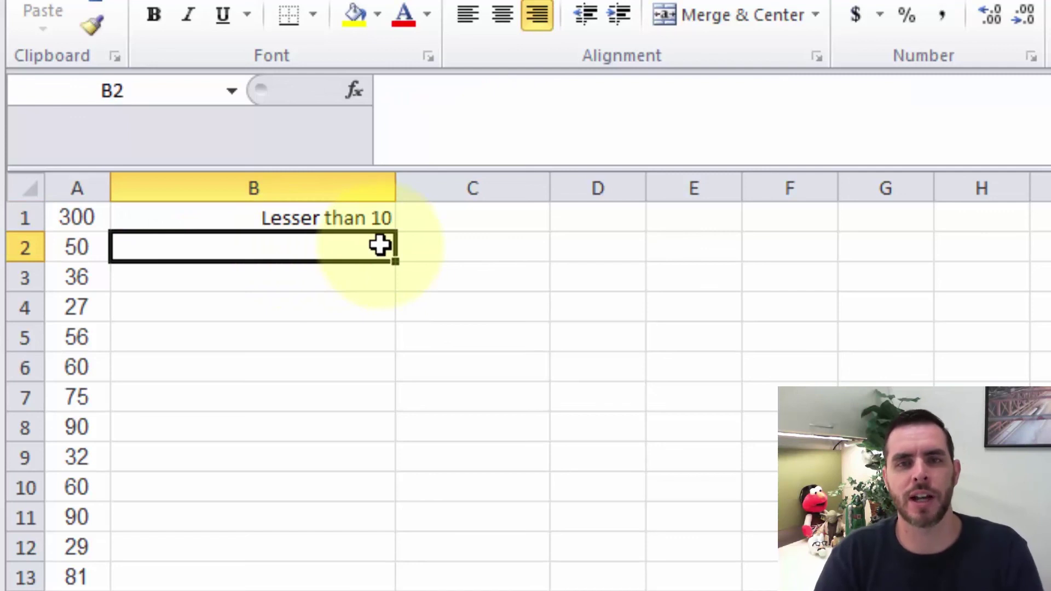